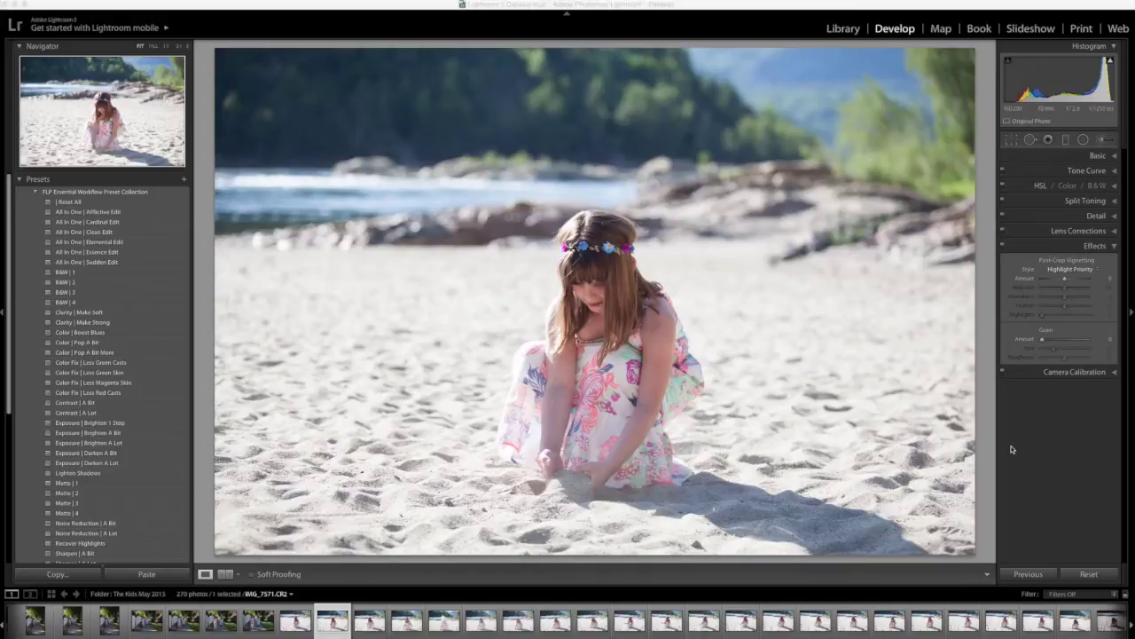
- In Basic, lower the exposure and pull Highlights down to -100
click(1114, 155)
click(1114, 156)
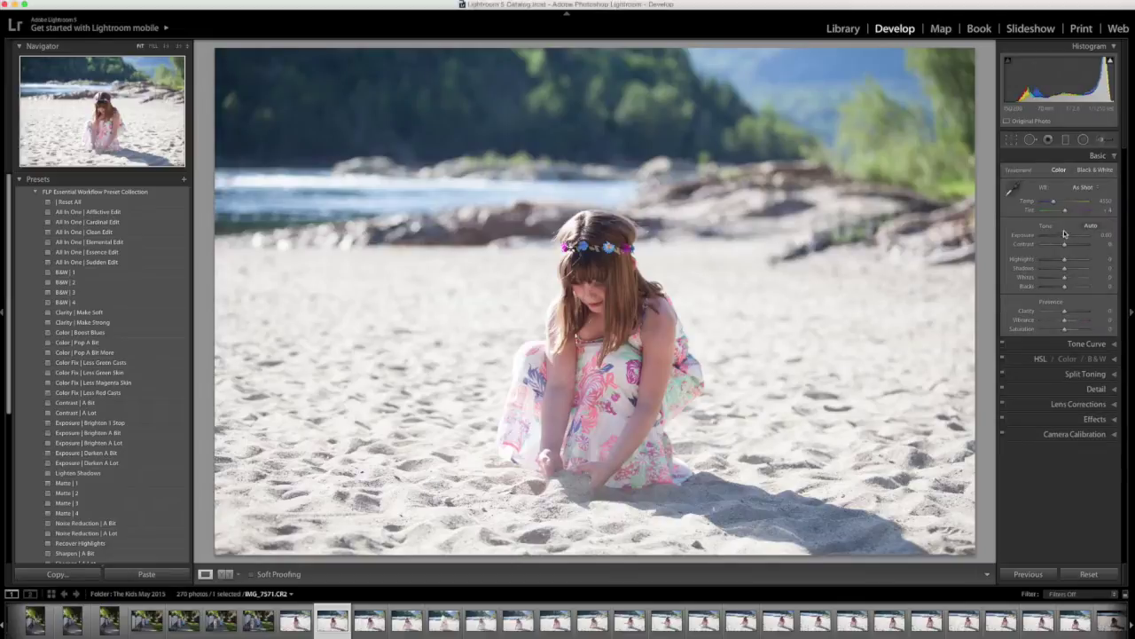
drag(1062, 237, 1057, 204)
mouse_move(1064, 260)
mouse_down()
mouse_move(1041, 260)
mouse_move(1081, 269)
mouse_up()
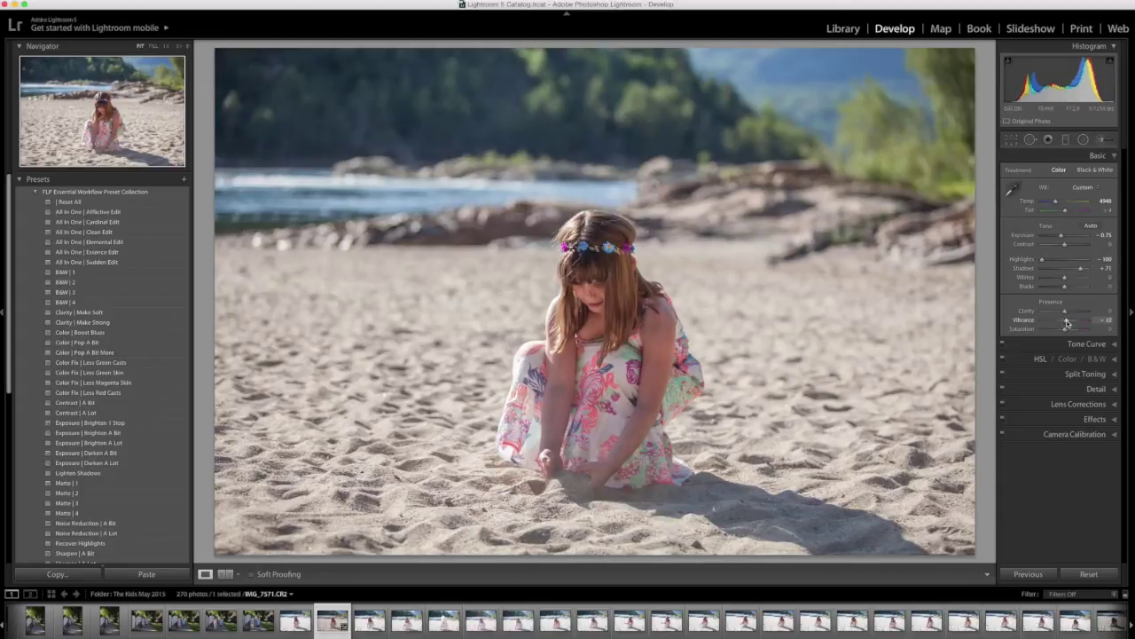
- Raise Sharpening Amount from 34 to 47 and add a dark post-crop edge vignette
click(1115, 390)
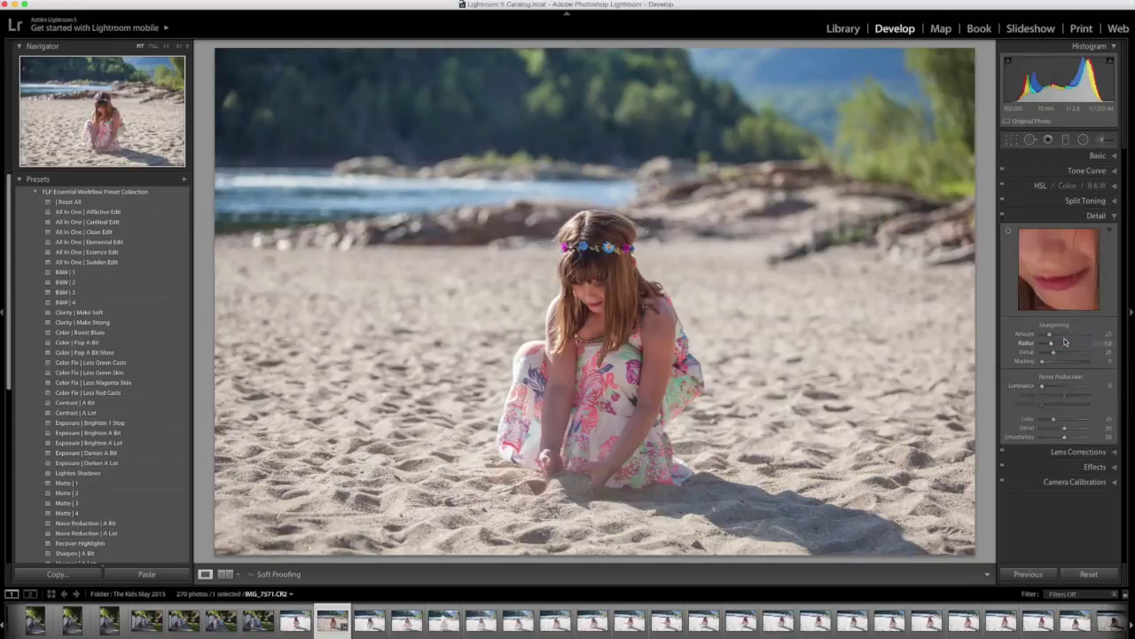
drag(1052, 335, 1056, 335)
click(1100, 216)
click(1095, 245)
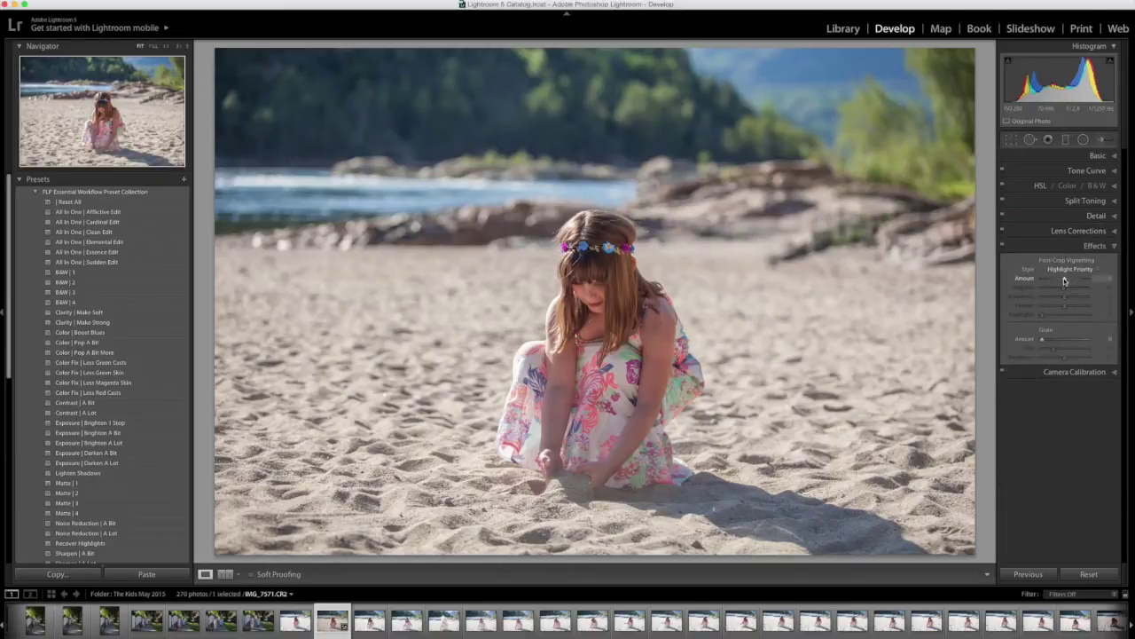
drag(1064, 279, 1058, 286)
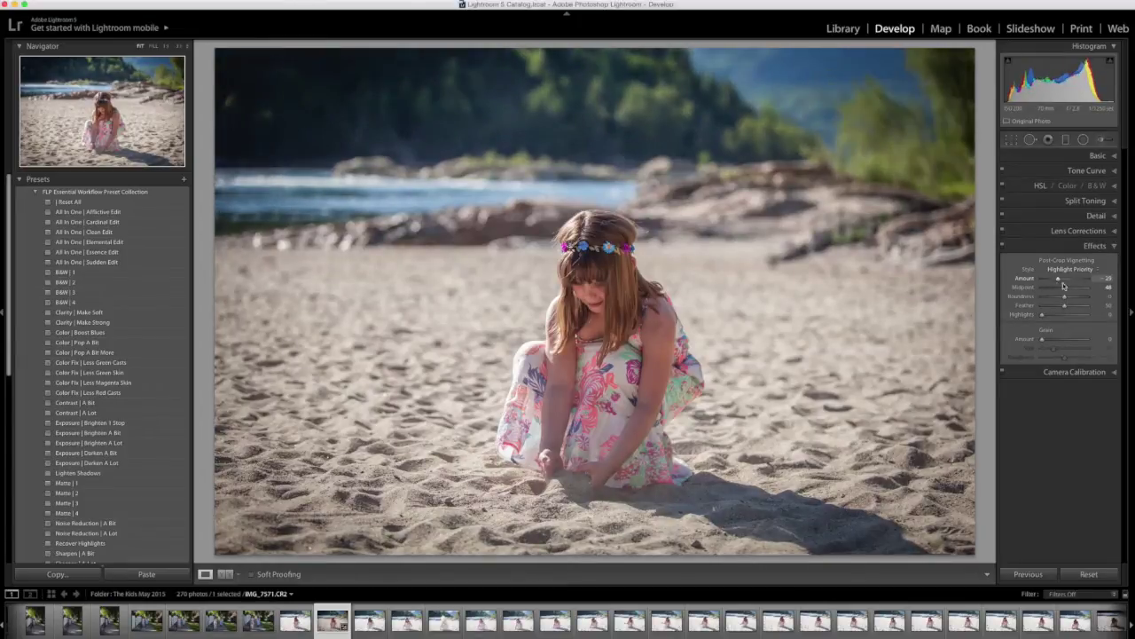
- Paint an Adjustment Brush exposure boost over the girl's shoulder, hair and arms, ending at 0.94 exposure
click(1109, 246)
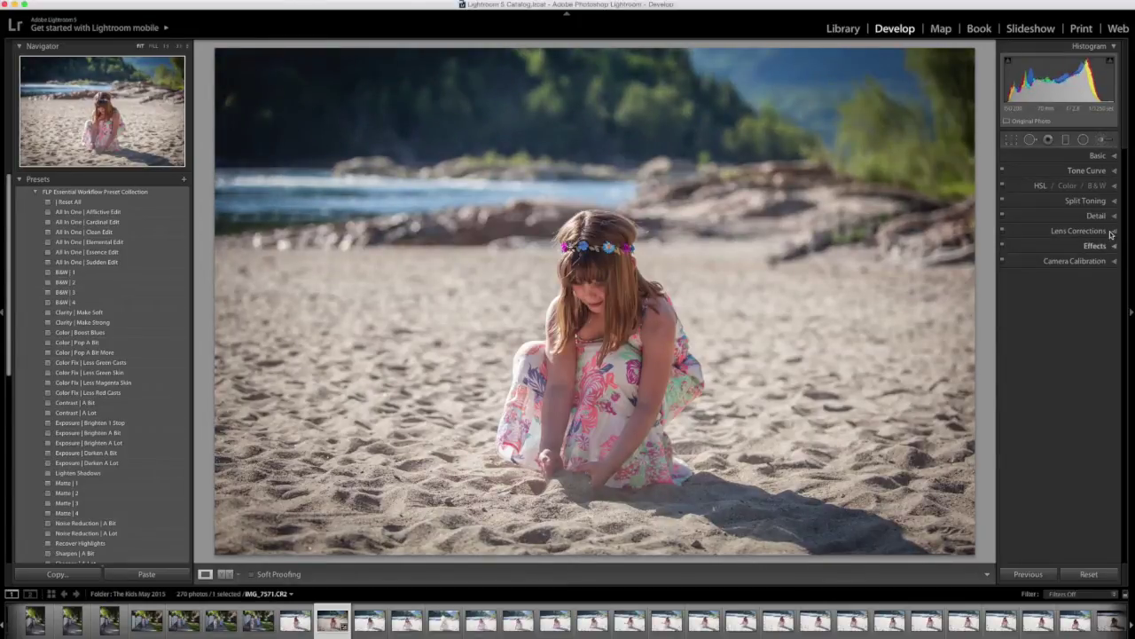
click(1103, 141)
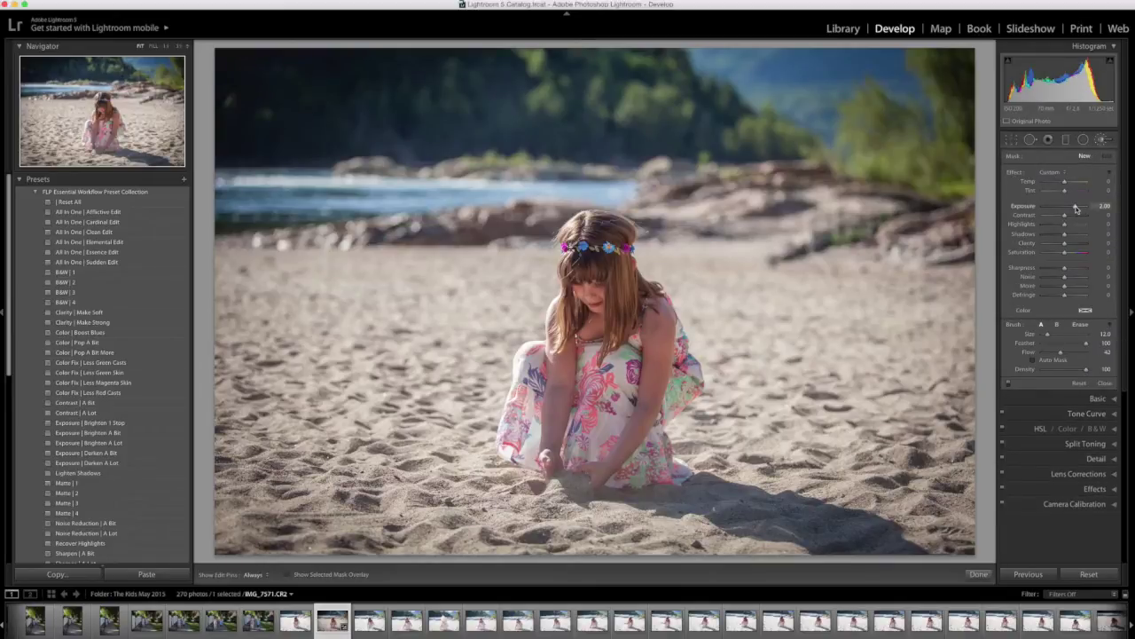
drag(1076, 209, 1072, 209)
key(h)
mouse_move(636, 332)
mouse_down()
mouse_move(610, 253)
mouse_move(559, 306)
mouse_move(532, 431)
mouse_move(625, 350)
mouse_move(599, 332)
mouse_move(673, 350)
mouse_move(683, 382)
mouse_up()
key(h)
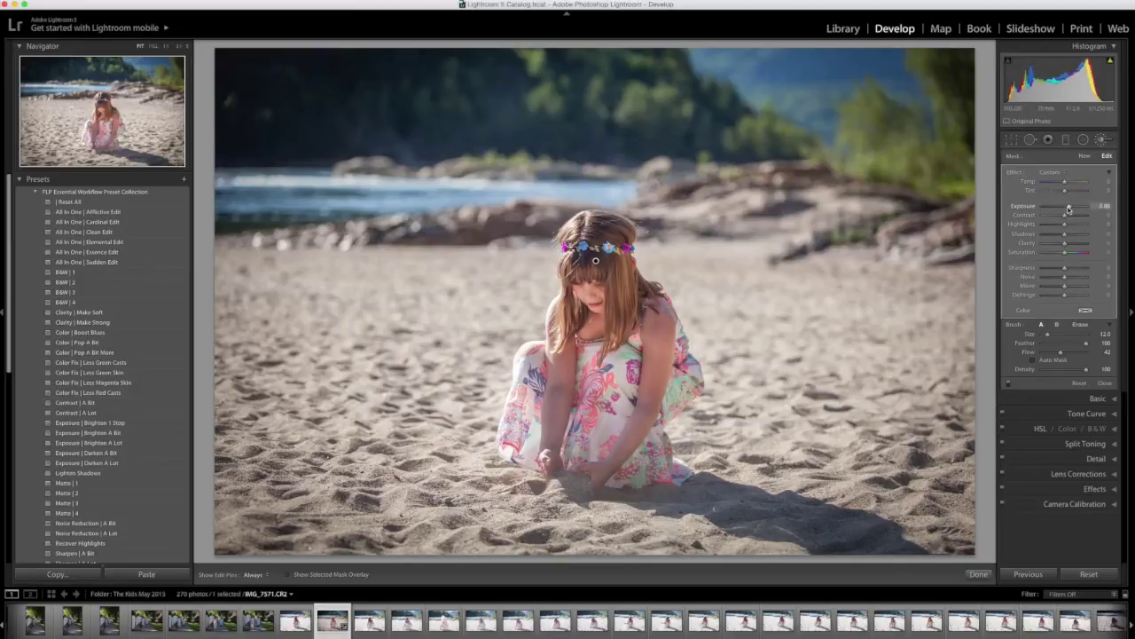
drag(1069, 208, 1067, 211)
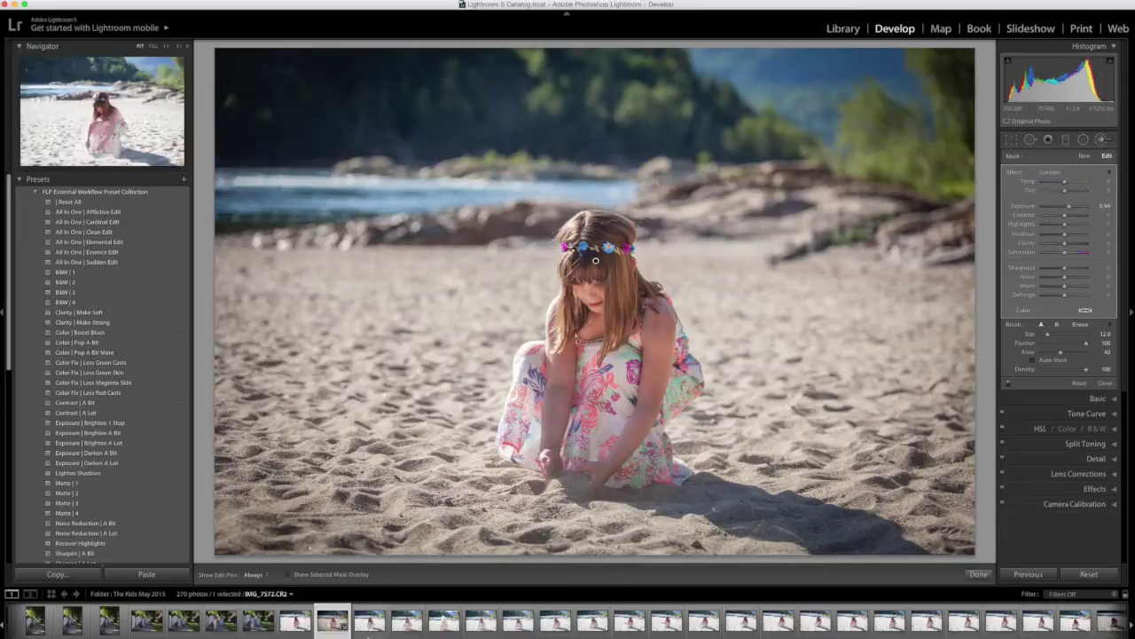
- Move to IMG_7572 and paste the previous photo's settings onto it with Previous
click(371, 630)
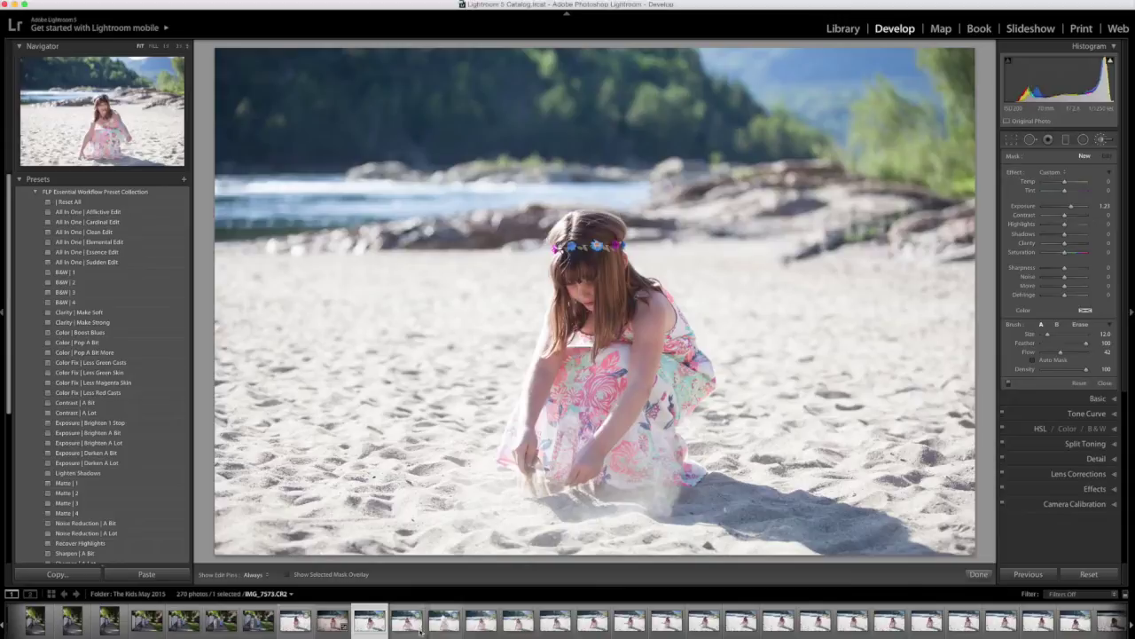
click(1028, 574)
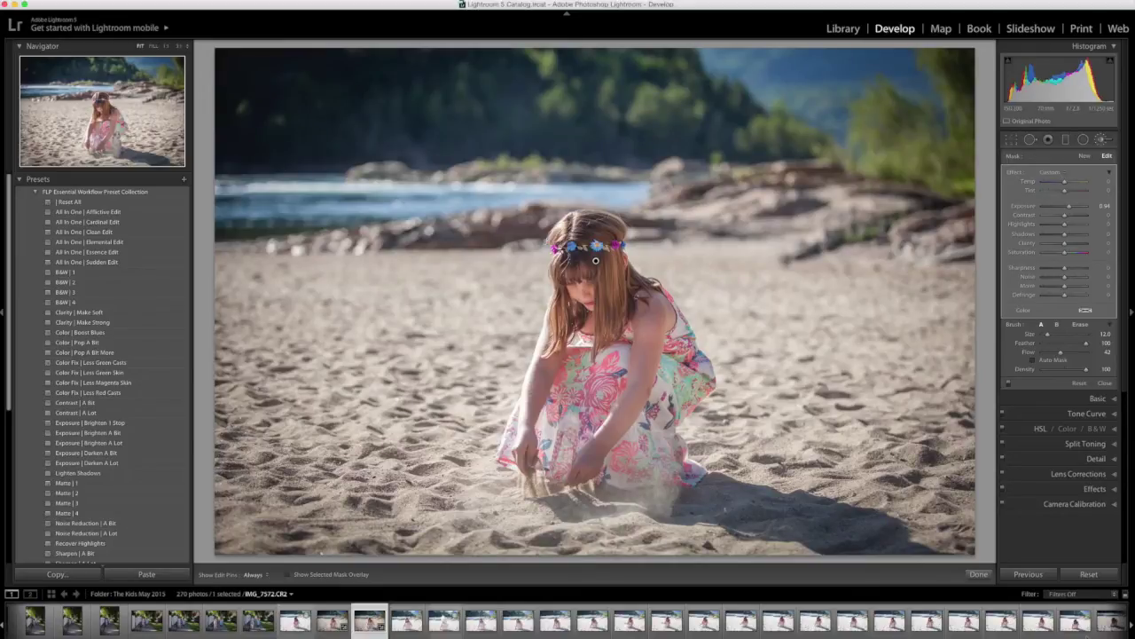
- On IMG_7596, reset the old brush and repaint the girl's dress and arm at about 1.25 exposure
scroll(939, 612, down, 5)
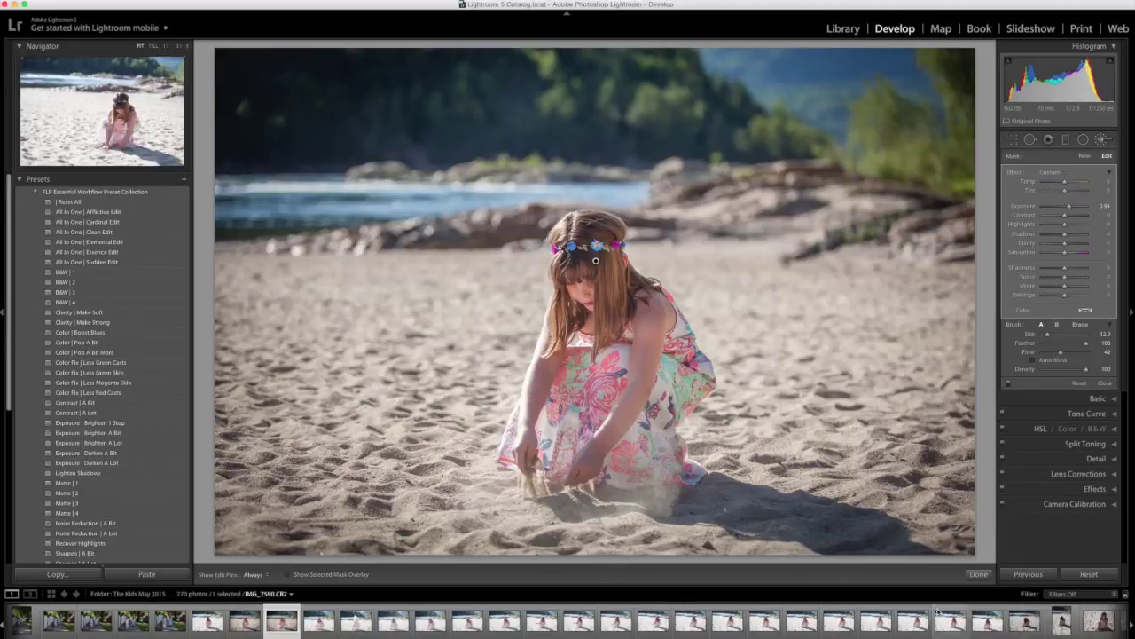
scroll(935, 613, down, 5)
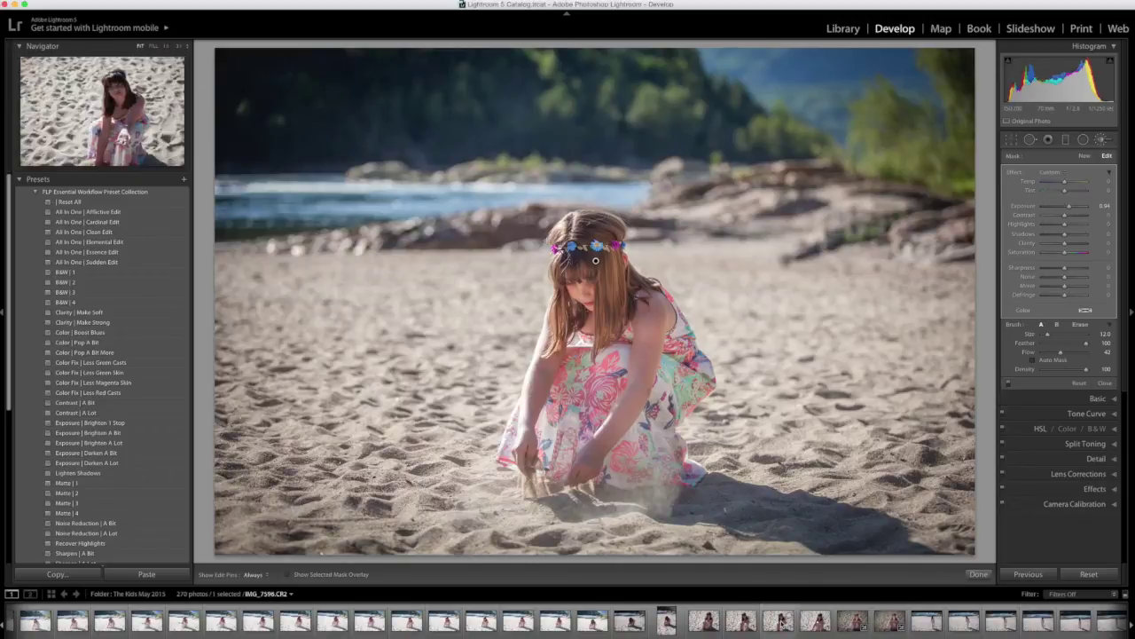
click(778, 621)
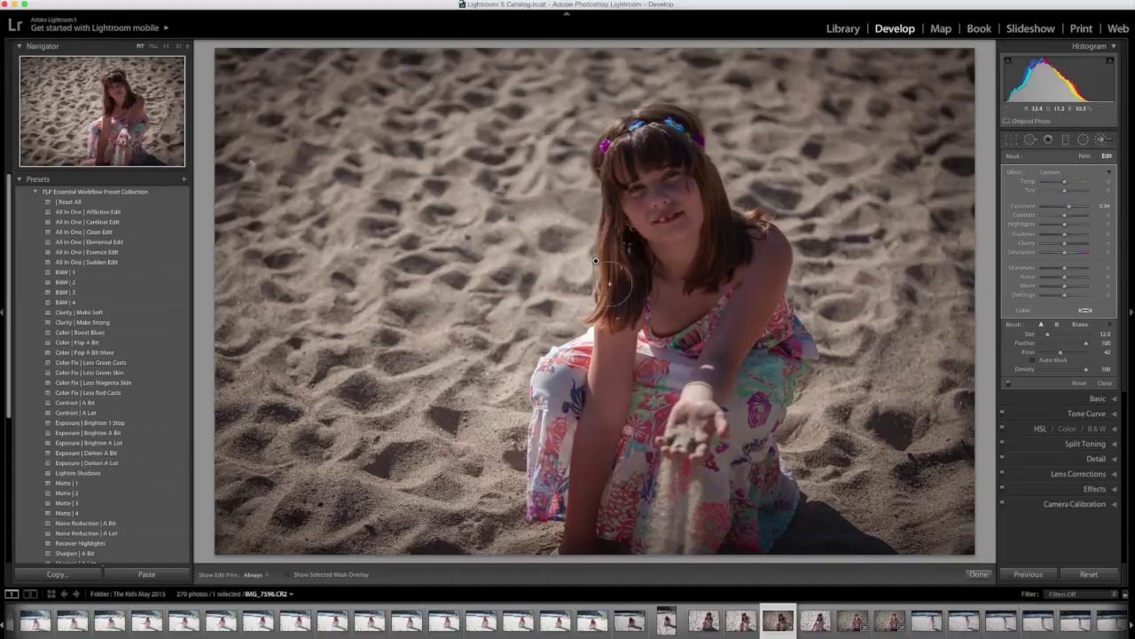
mouse_move(596, 261)
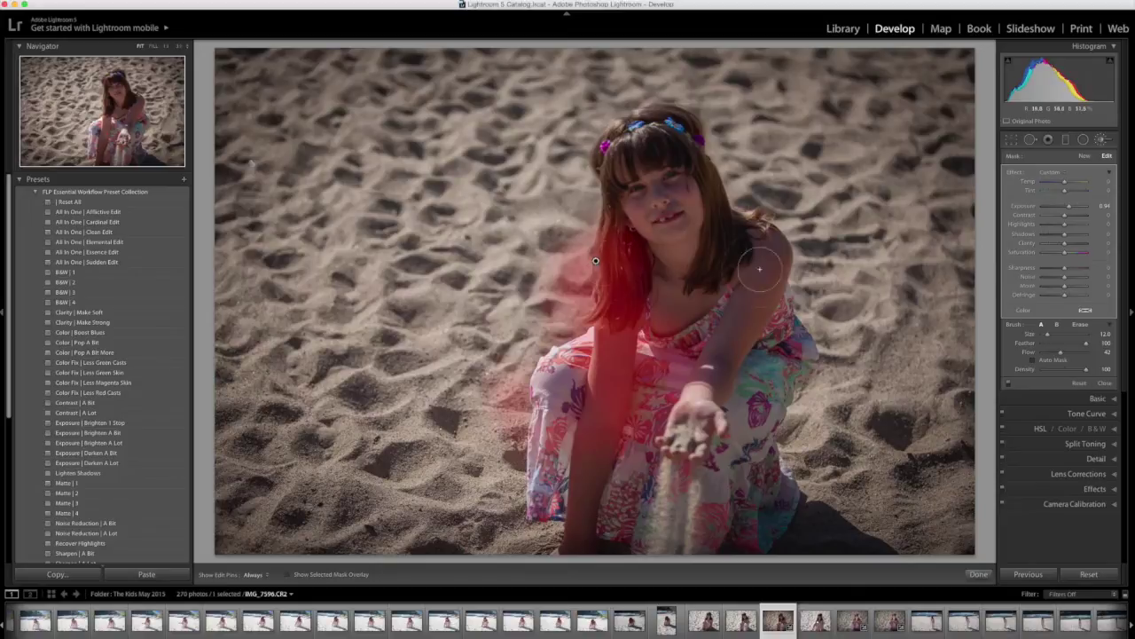
click(1080, 384)
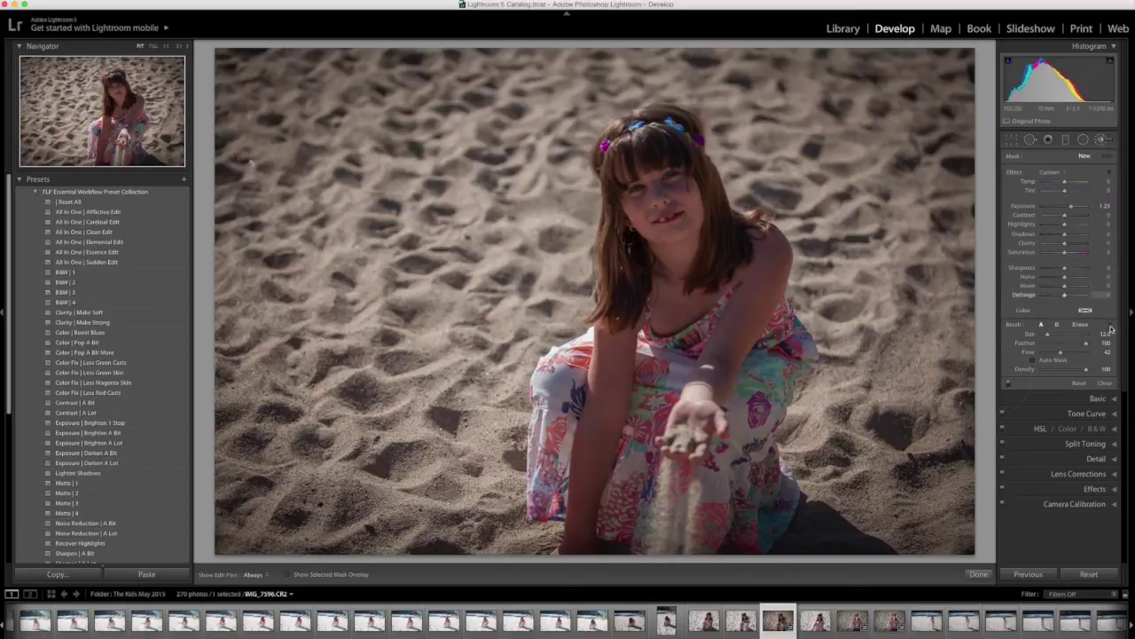
key(h)
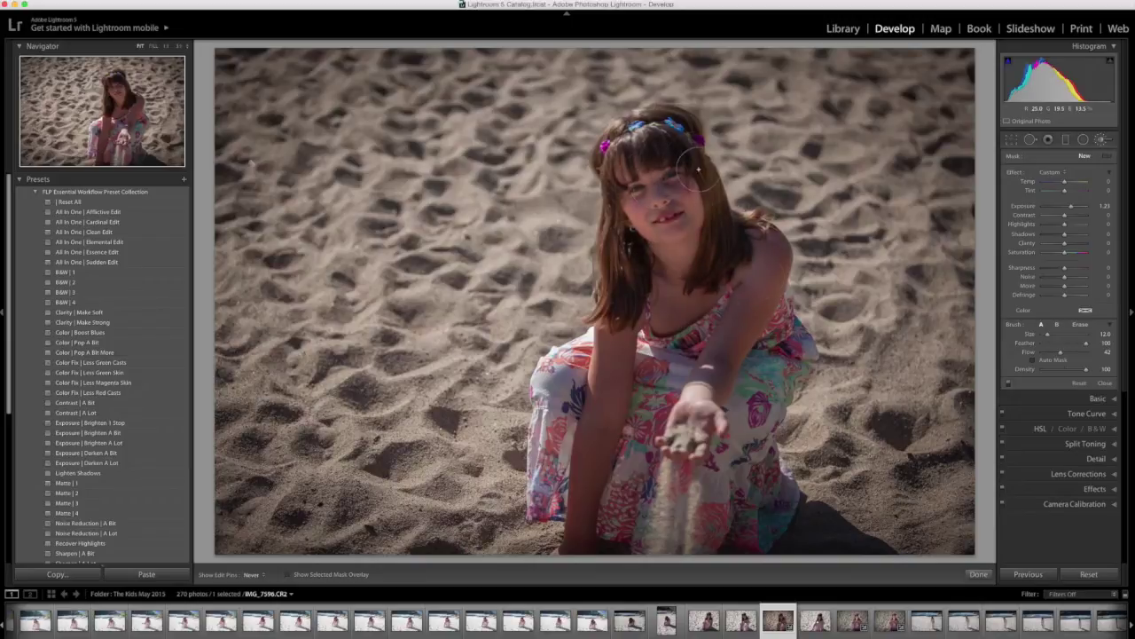
mouse_move(714, 408)
mouse_down()
mouse_move(725, 493)
mouse_move(621, 355)
mouse_move(559, 408)
mouse_up()
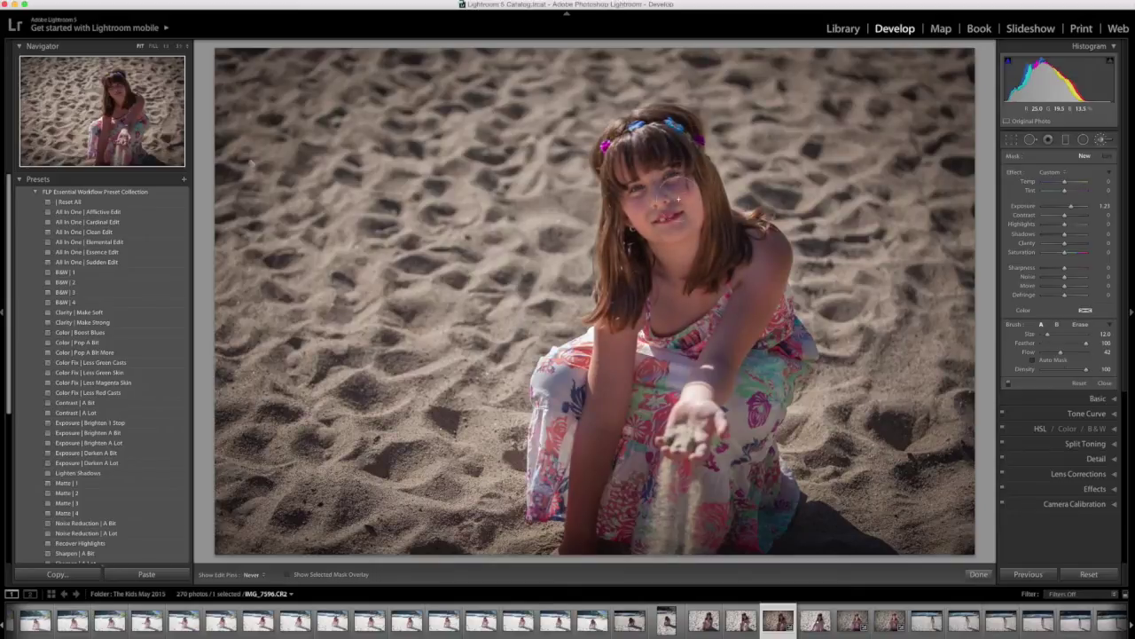
- Apply the previous photo's settings to the next shot of the girl kneeling in the sand
key(h)
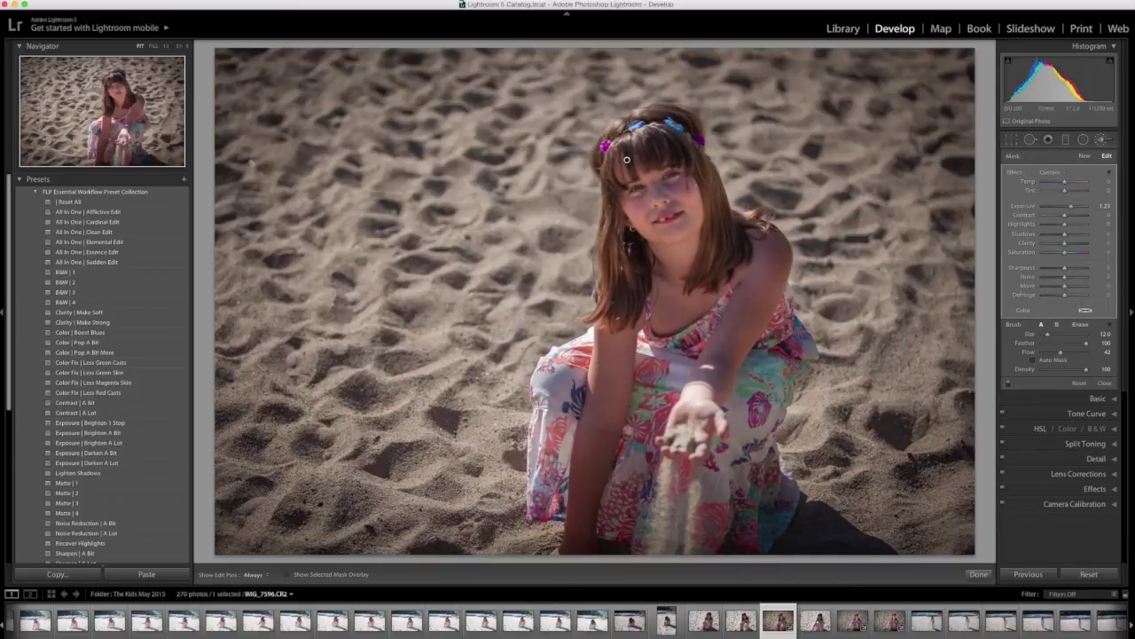
click(815, 621)
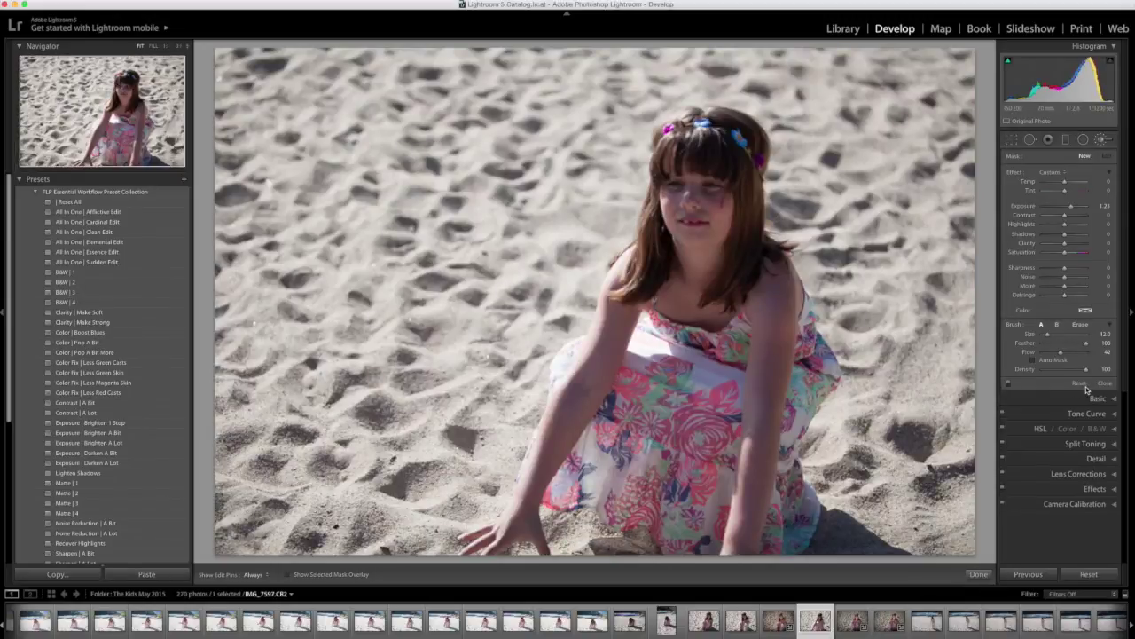
click(1026, 576)
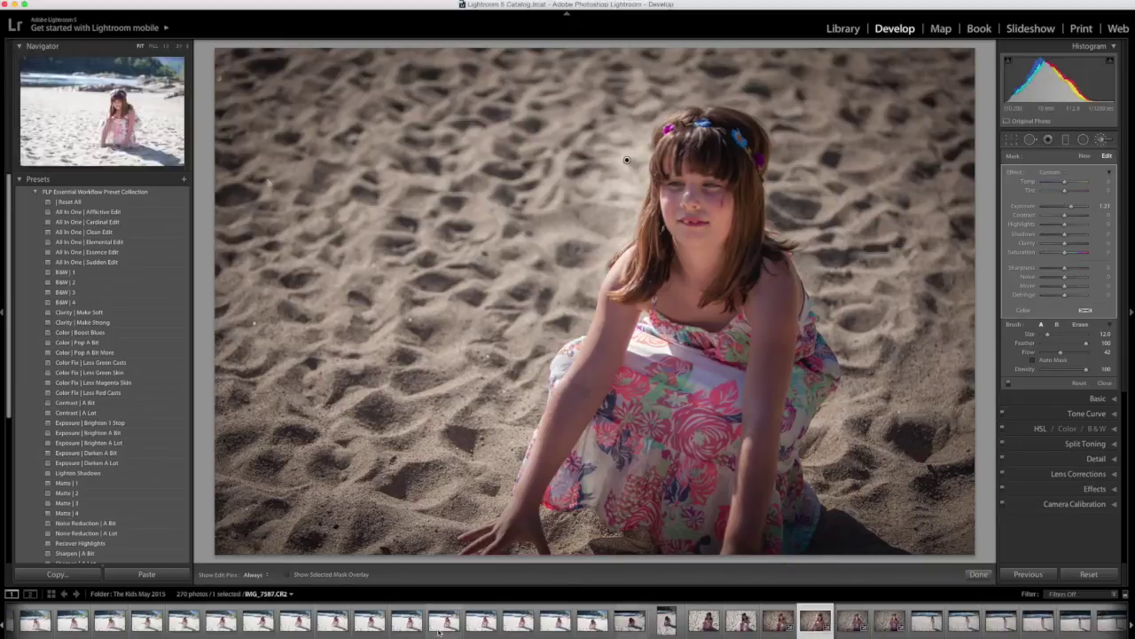
scroll(438, 625, up, 3)
scroll(437, 630, up, 8)
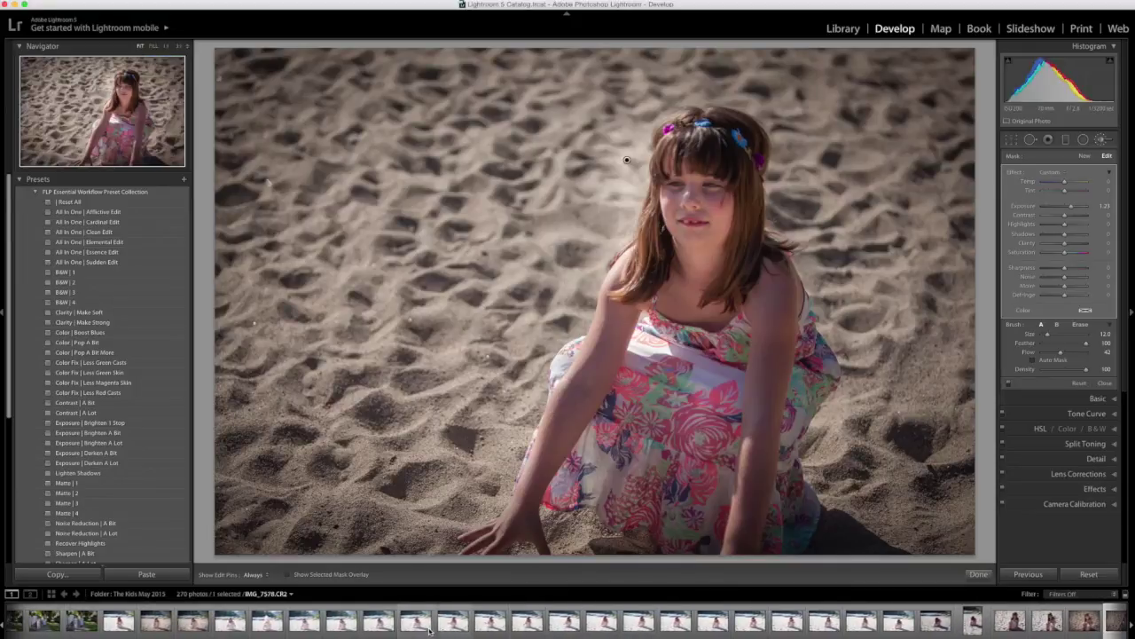
- Select IMG_7572 plus further filmstrip thumbnails, extending the selection to 20 photos
click(241, 625)
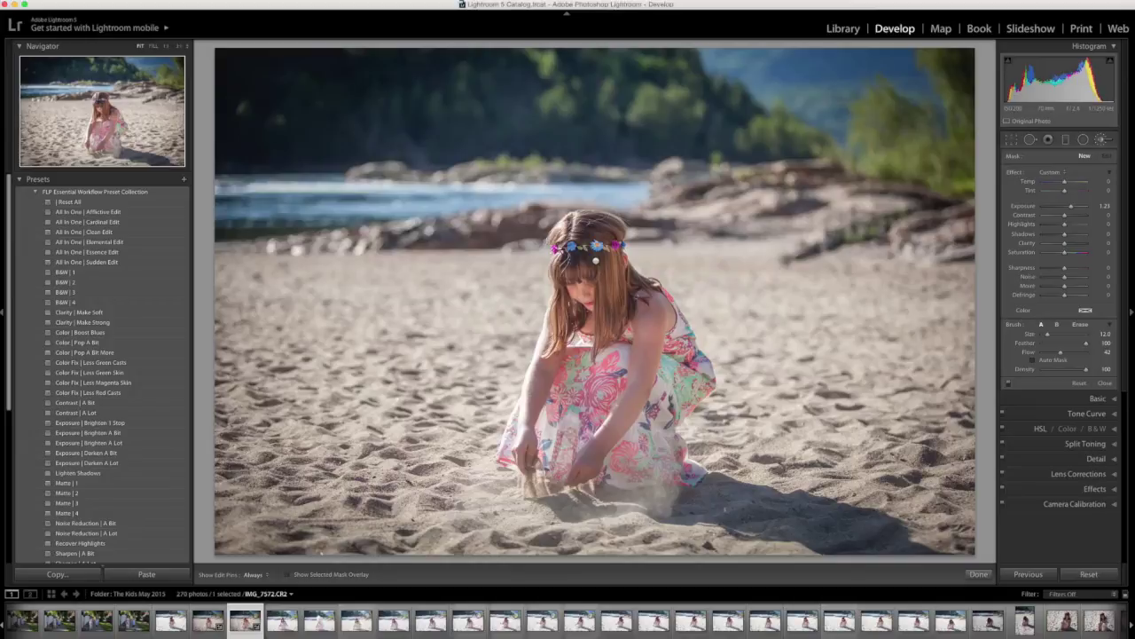
super+click(282, 621)
super+click(319, 620)
super+click(357, 620)
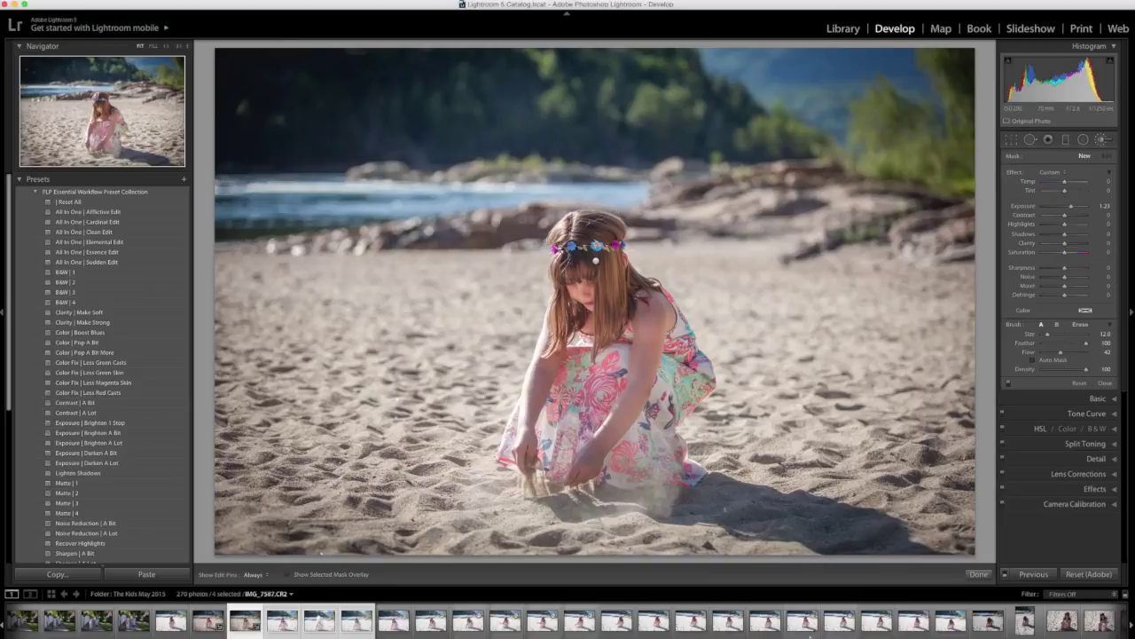
shift+click(875, 635)
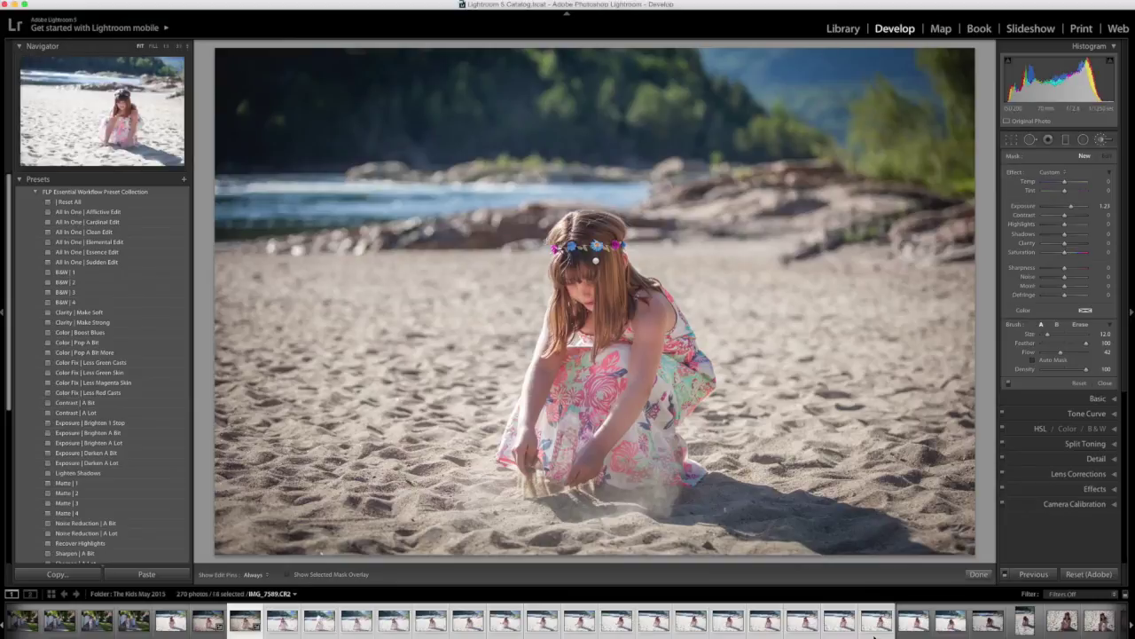
shift+click(958, 631)
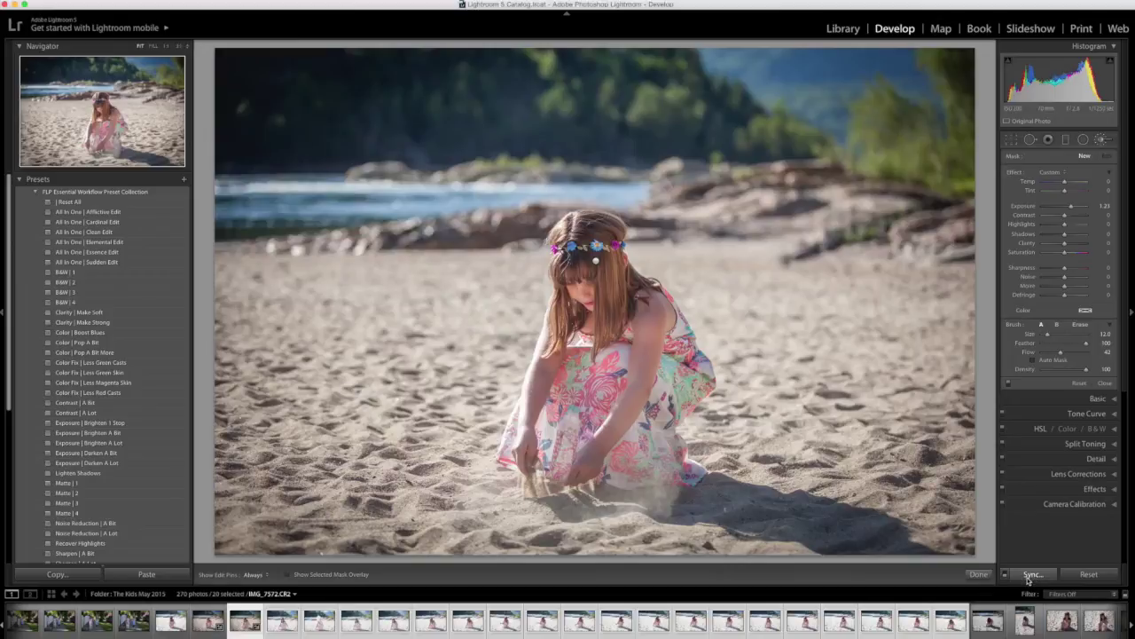
- Synchronize all settings, every box left checked, across the 20 selected photos
click(1030, 576)
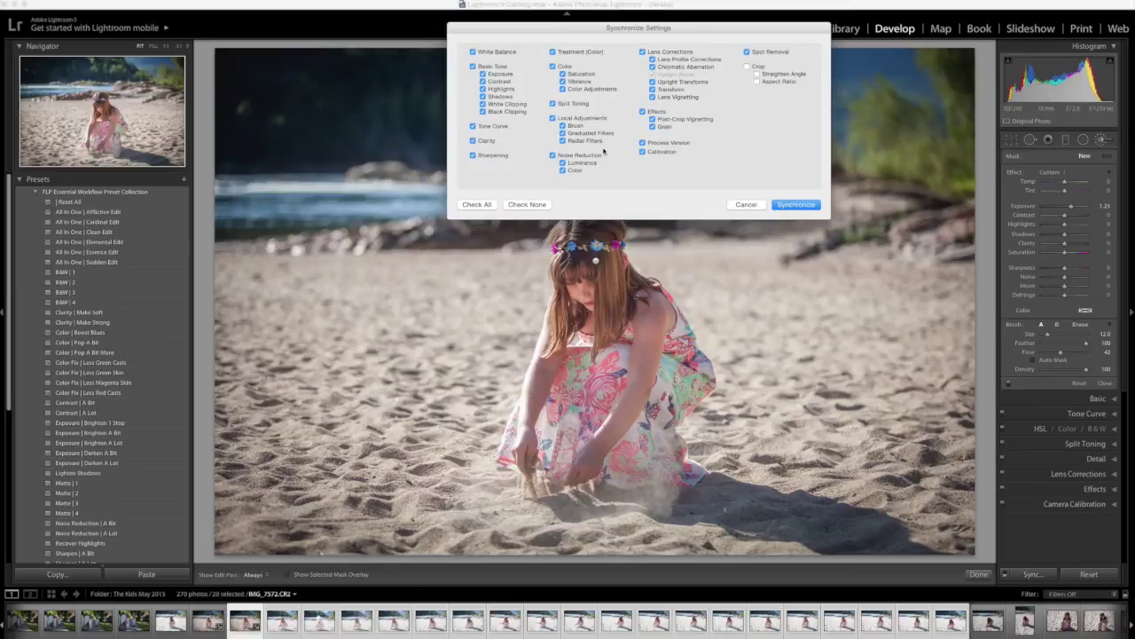
click(790, 208)
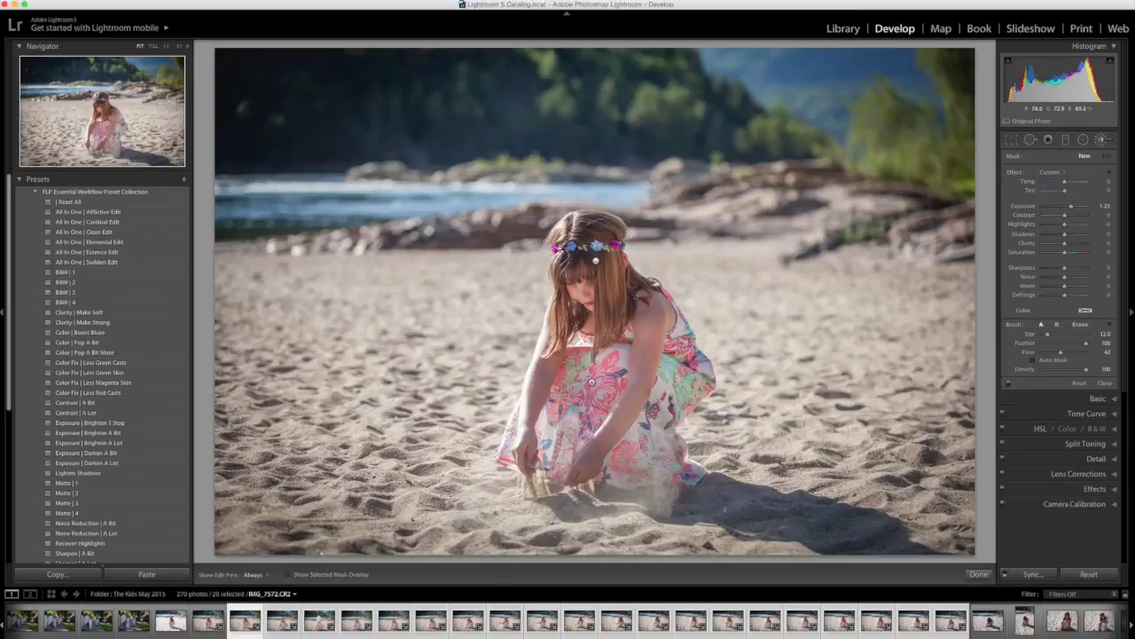
- Check synced photos IMG_7576 and IMG_7584 for the darker, vignetted look
click(407, 616)
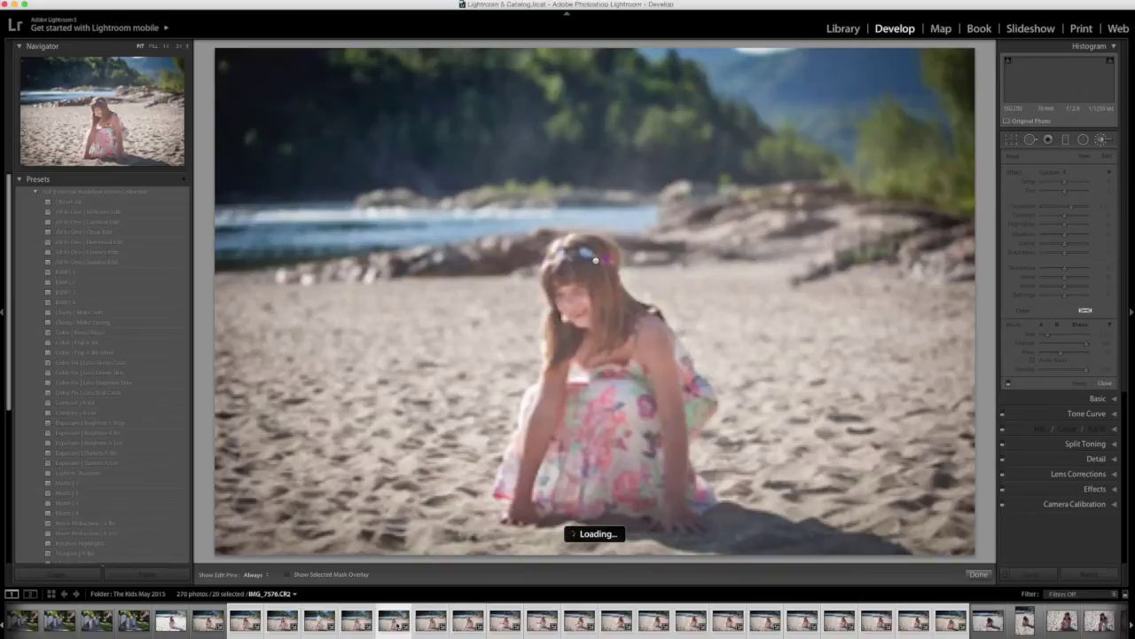
key(Right)
key(Right)
key(Right)
key(Right)
key(Right)
key(Right)
key(Right)
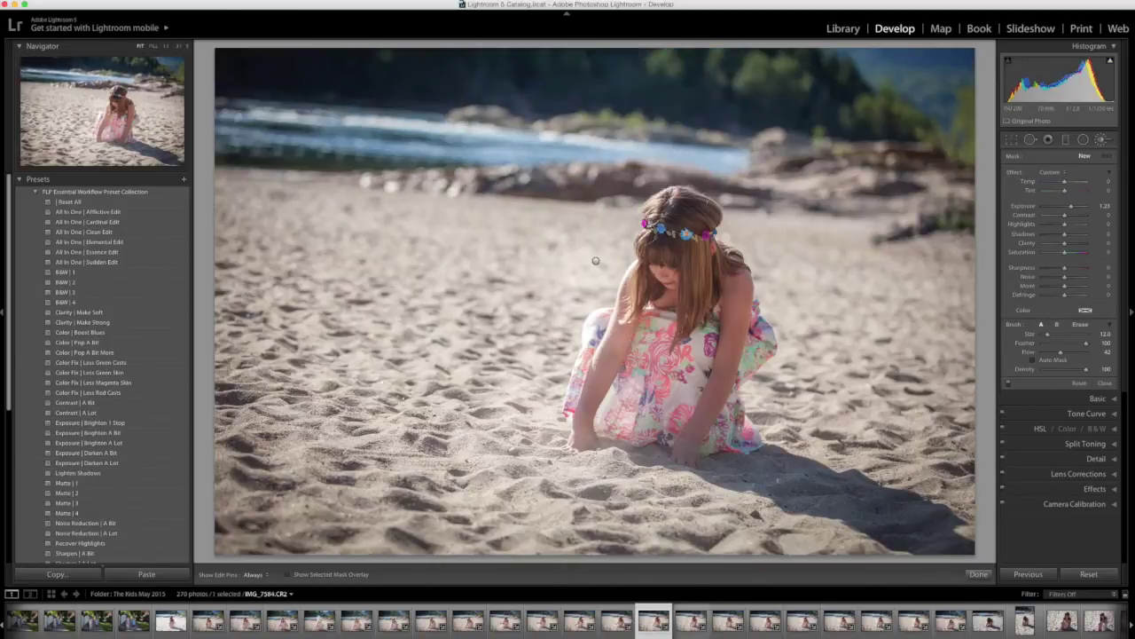